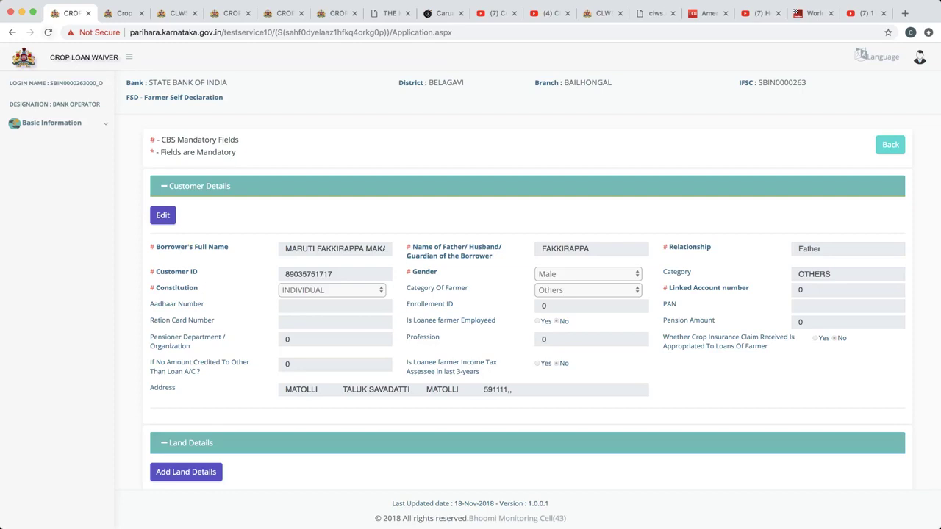
# Go back from the borrower's customer details form to the application list
pyautogui.click(12, 32)
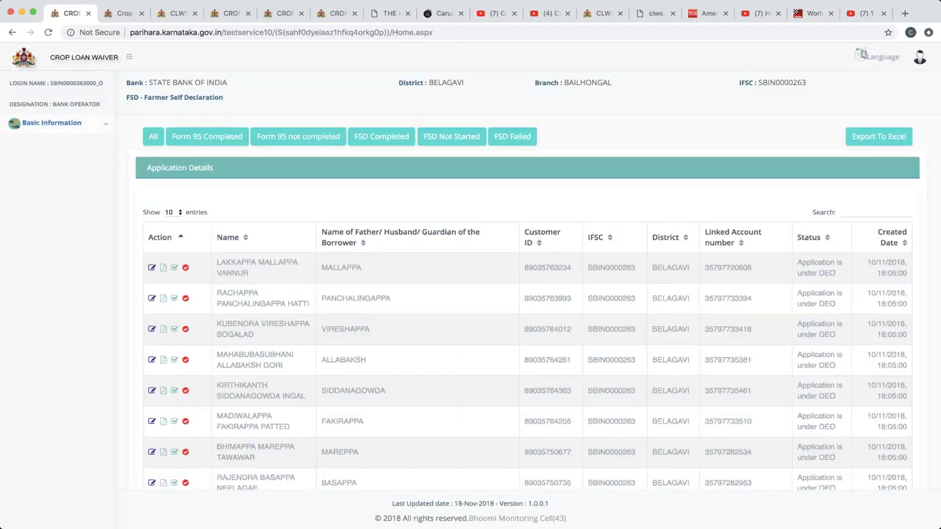
pyautogui.scroll(-5, 515, 331)
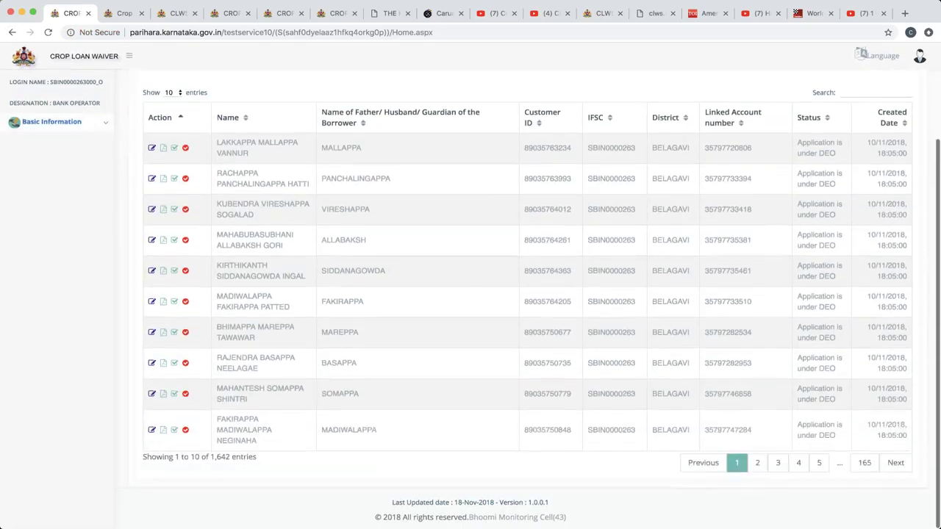
pyautogui.scroll(5, 515, 330)
pyautogui.scroll(-1, 514, 331)
pyautogui.scroll(-3, 515, 331)
pyautogui.scroll(3, 514, 331)
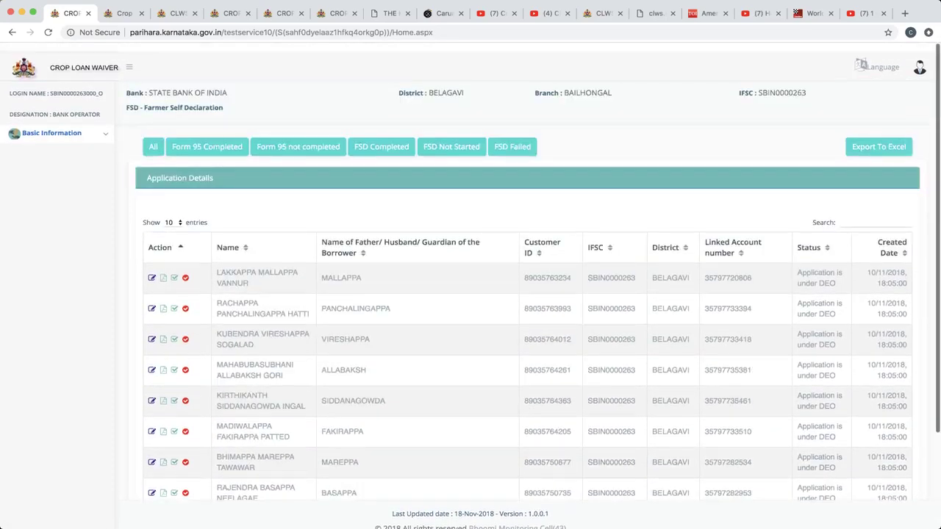
pyautogui.scroll(-1, 515, 331)
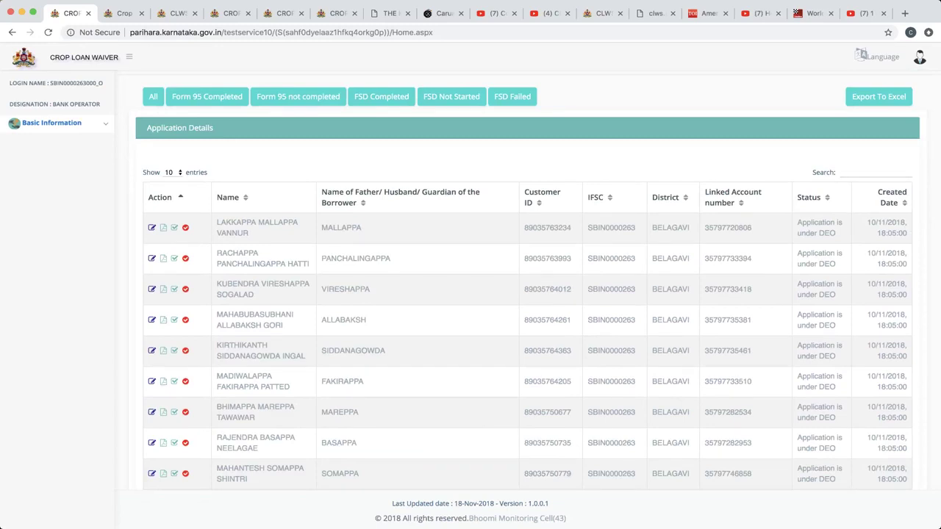
pyautogui.scroll(-3, 514, 294)
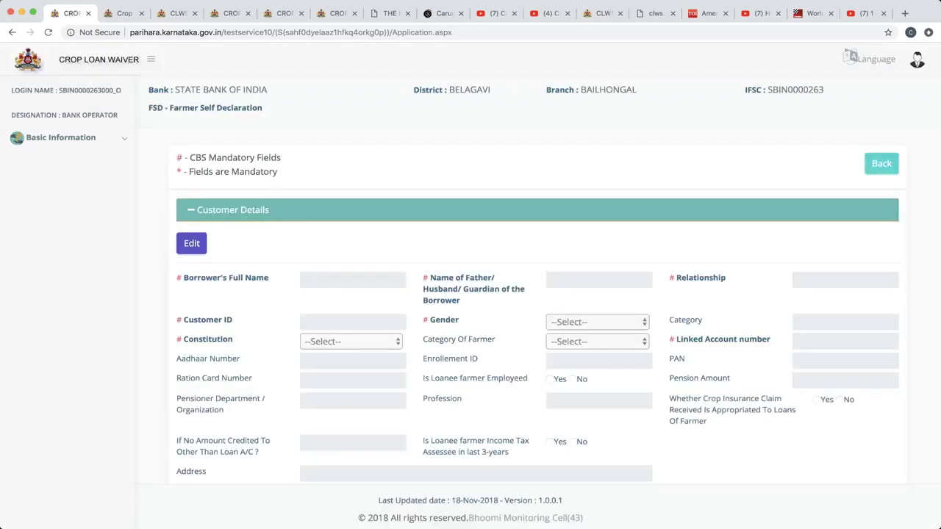
# Scroll through the first farmer's application to review the customer and overdue-loan sections
pyautogui.scroll(-5, 515, 294)
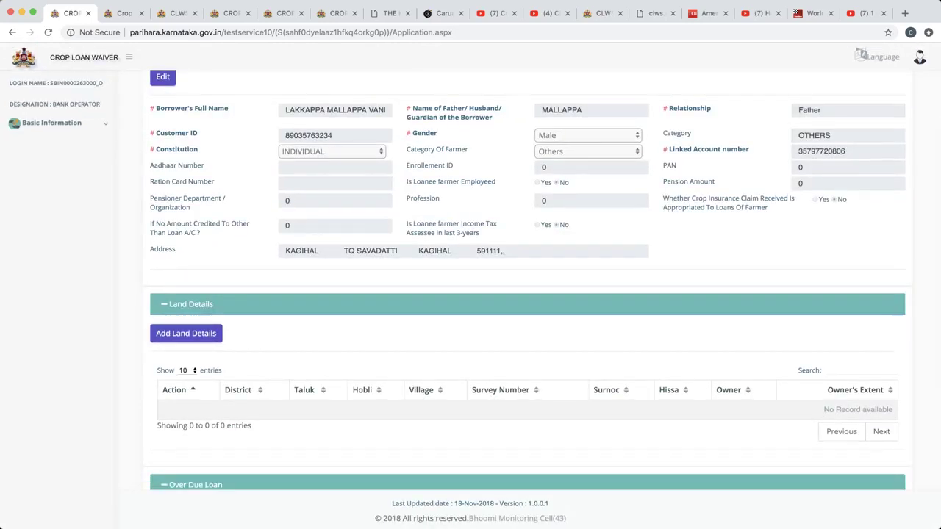
pyautogui.scroll(3, 526, 279)
pyautogui.scroll(-1, 526, 279)
pyautogui.scroll(-1, 526, 280)
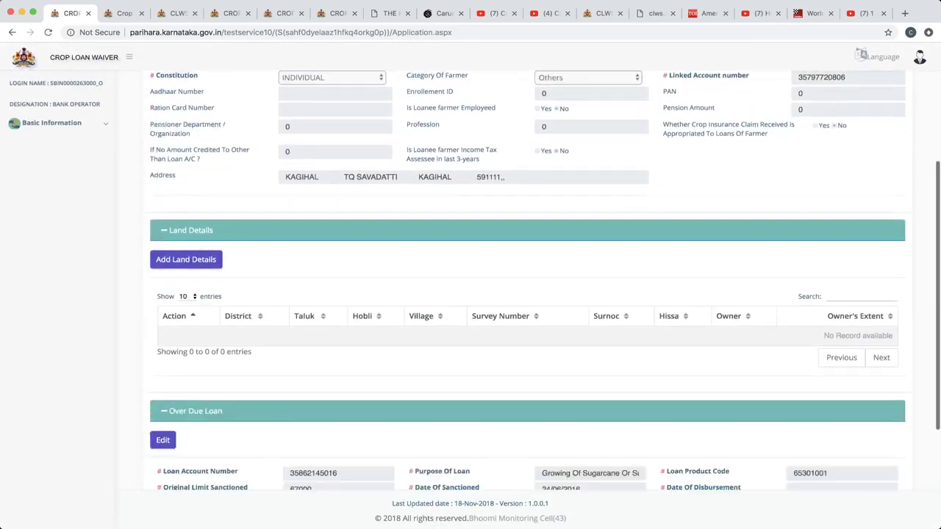
pyautogui.scroll(1, 526, 279)
pyautogui.scroll(1, 525, 280)
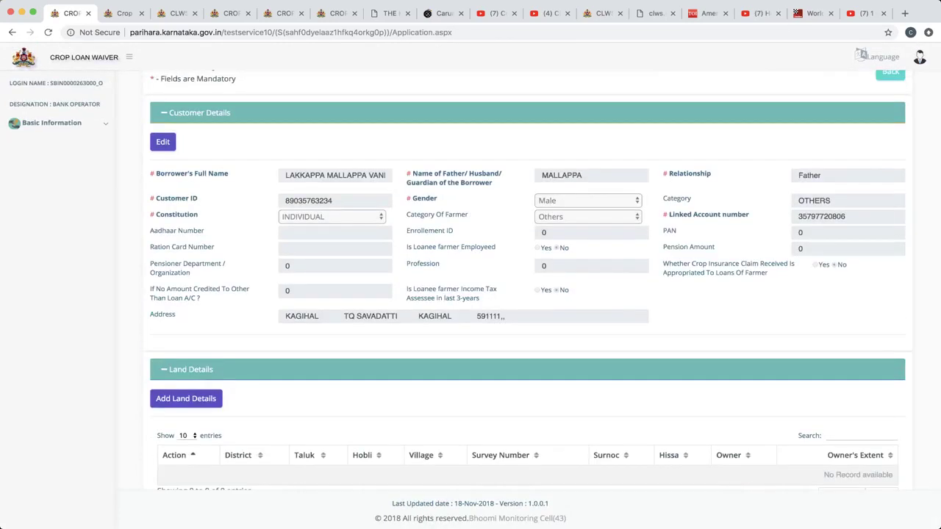
pyautogui.scroll(-1, 525, 279)
pyautogui.scroll(-2, 525, 279)
pyautogui.scroll(-1, 526, 279)
pyautogui.scroll(-1, 525, 279)
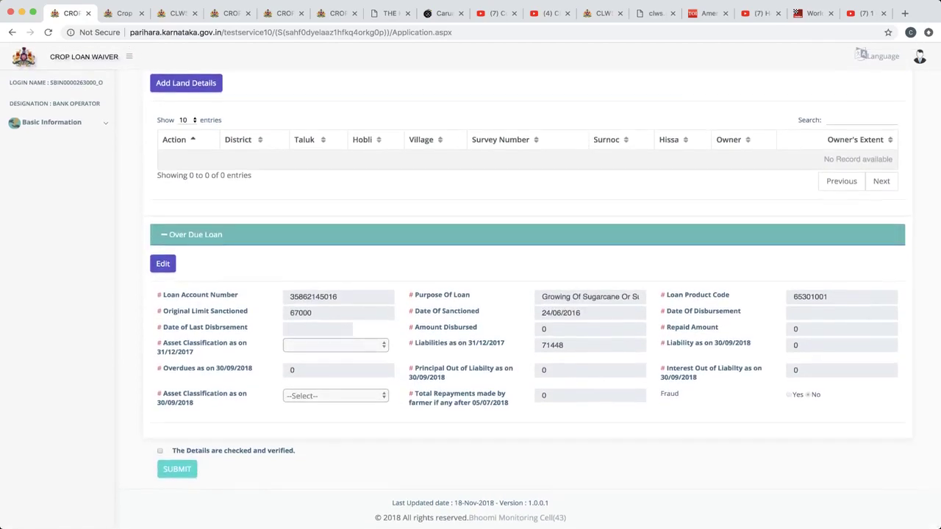
pyautogui.scroll(1, 525, 279)
pyautogui.scroll(5, 525, 279)
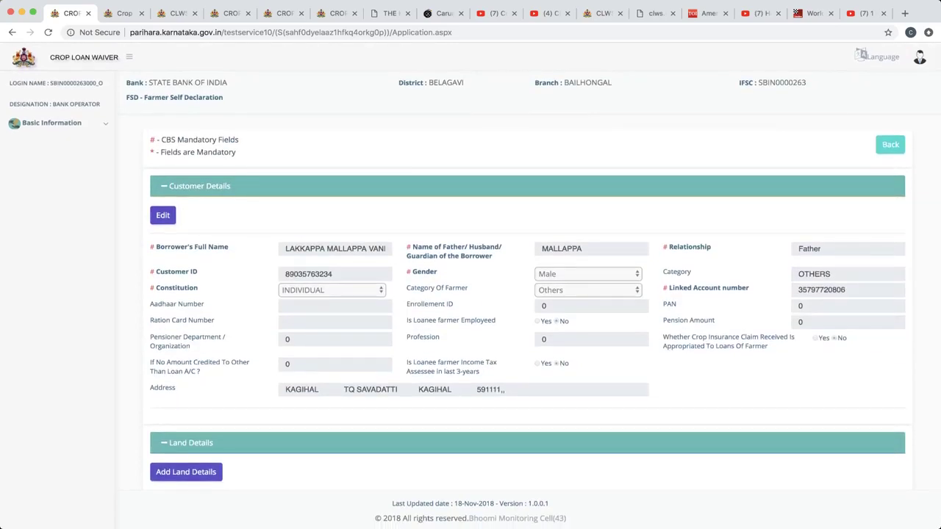
pyautogui.scroll(-1, 526, 280)
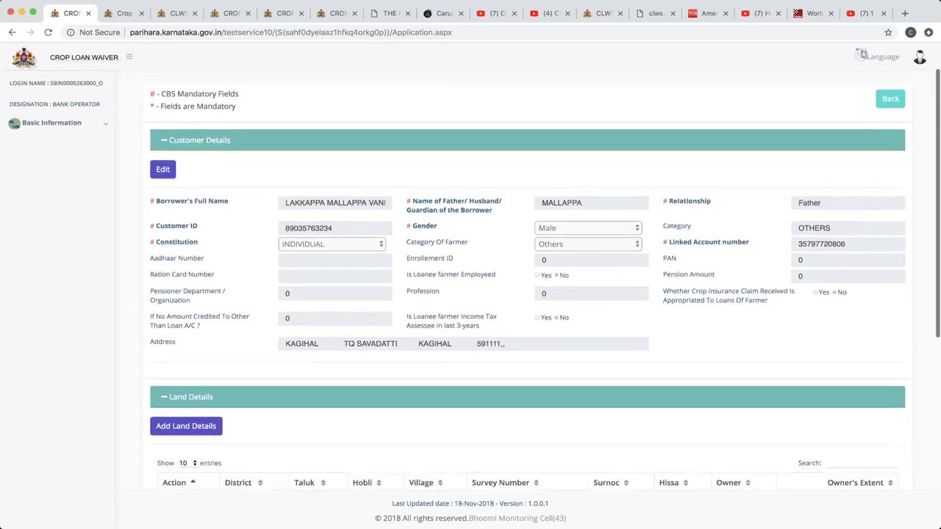
pyautogui.scroll(-3, 525, 279)
pyautogui.scroll(-2, 525, 280)
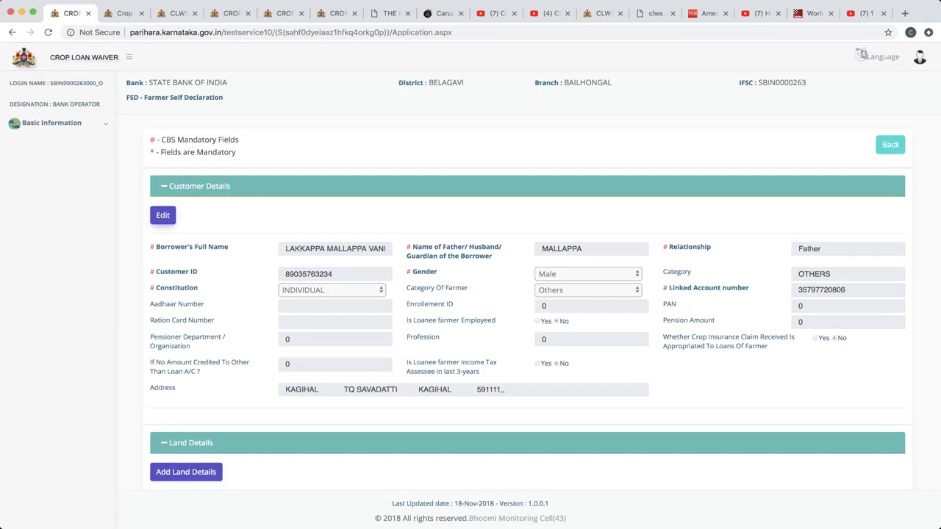
# Open Customer Details for editing and clear the 0 from Enrollment ID, leaving Aadhaar empty
pyautogui.click(162, 214)
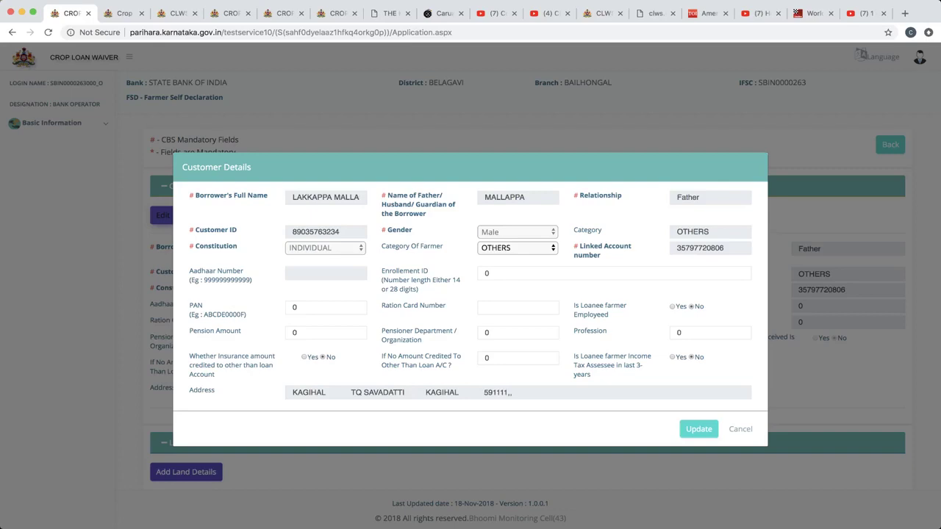
pyautogui.press('Tab')
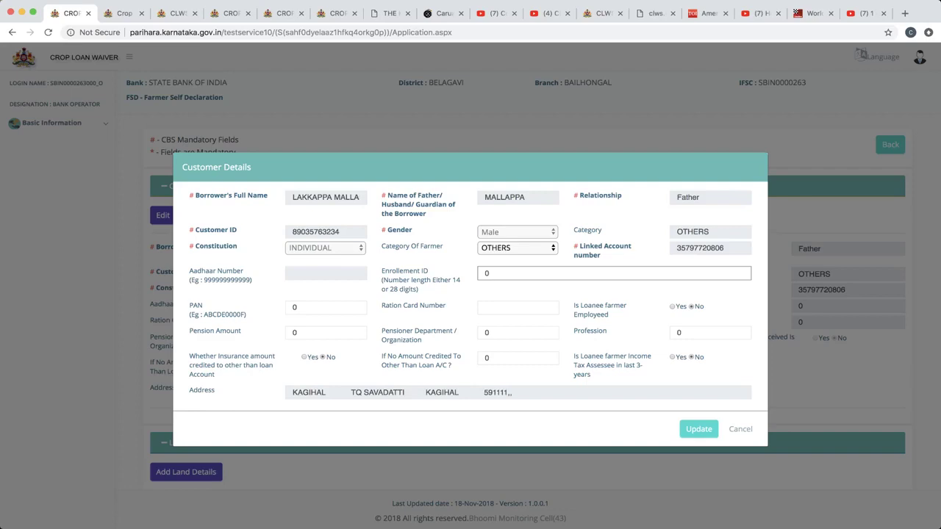
pyautogui.press('BackSpace')
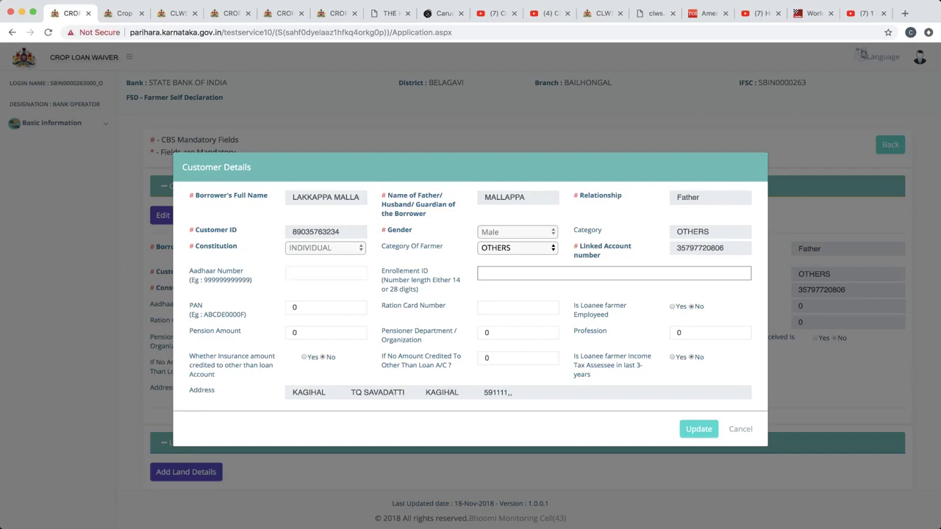
pyautogui.hotkey('shift', 'Tab')
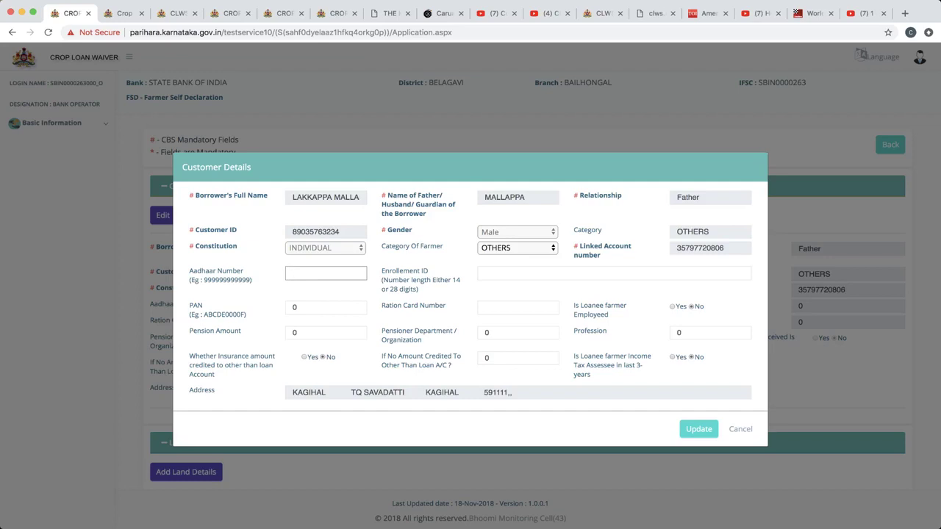
pyautogui.press('Tab')
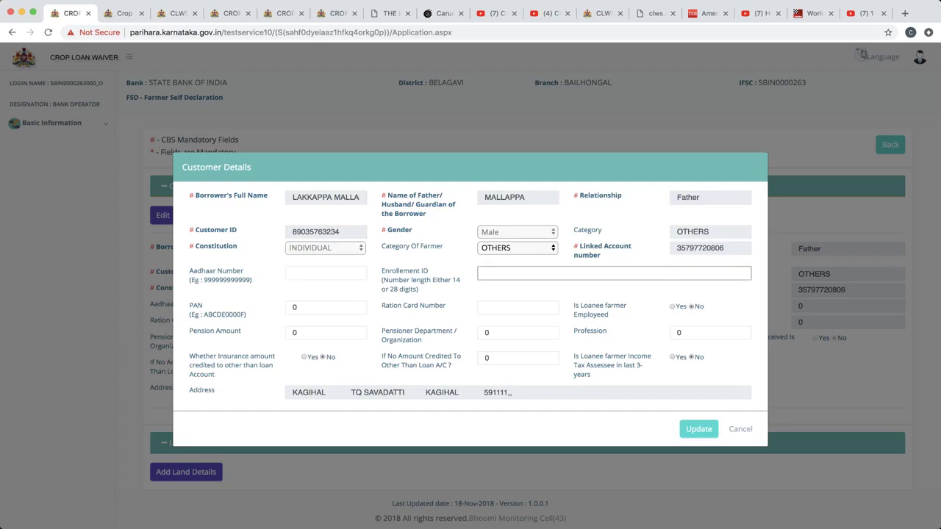
pyautogui.write('7')
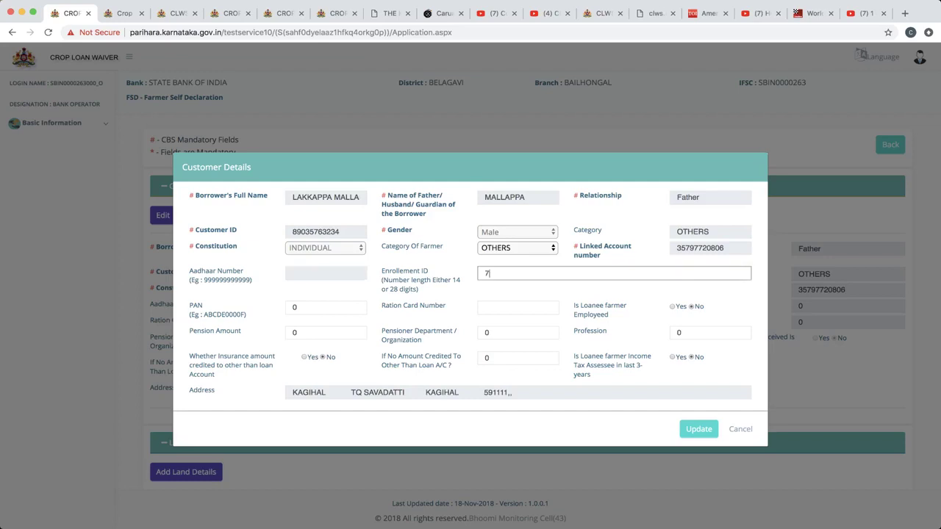
pyautogui.press('BackSpace')
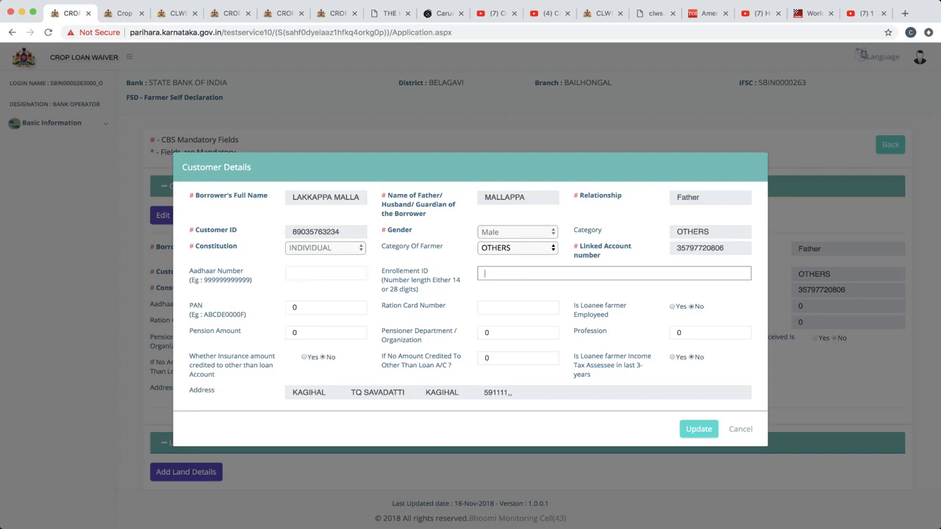
pyautogui.hotkey('shift', 'Tab')
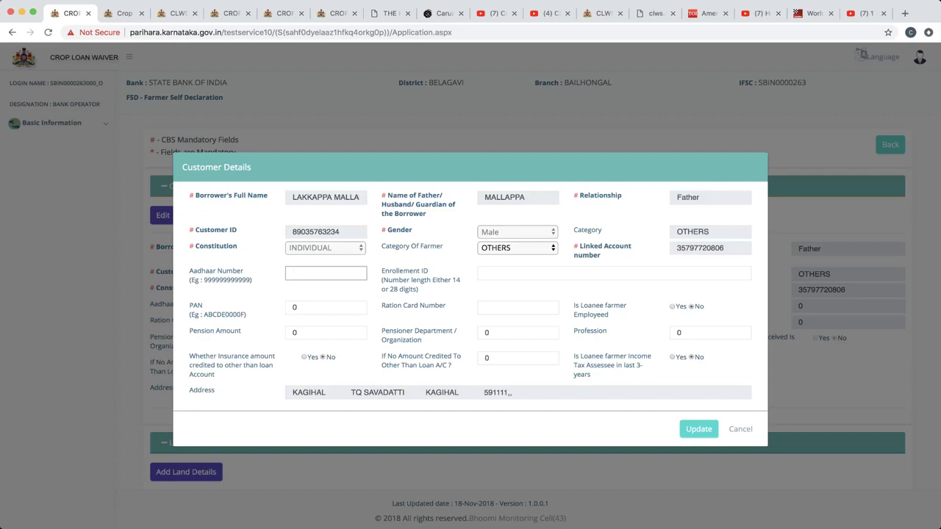
# After the save fails, clear the 0 from the PAN field
pyautogui.click(699, 429)
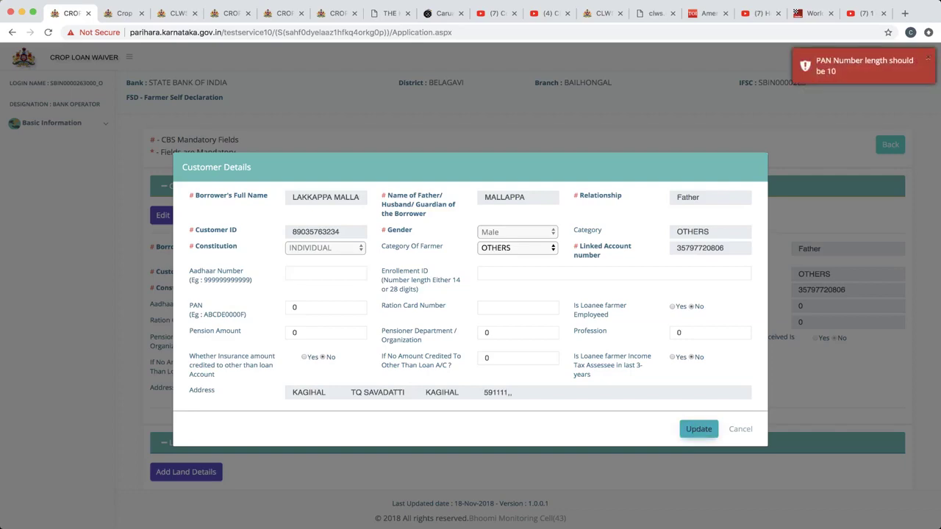
pyautogui.click(326, 307)
pyautogui.press('BackSpace')
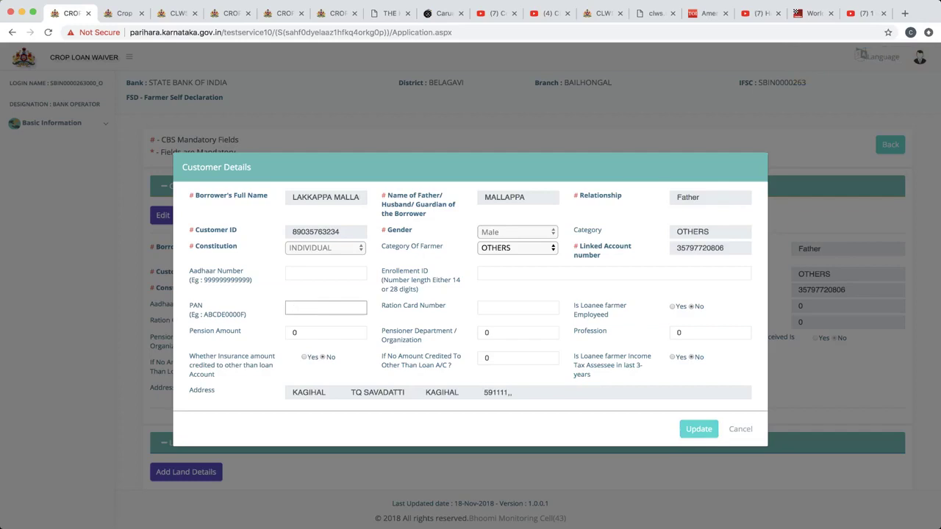
pyautogui.hotkey('shift', 'Tab')
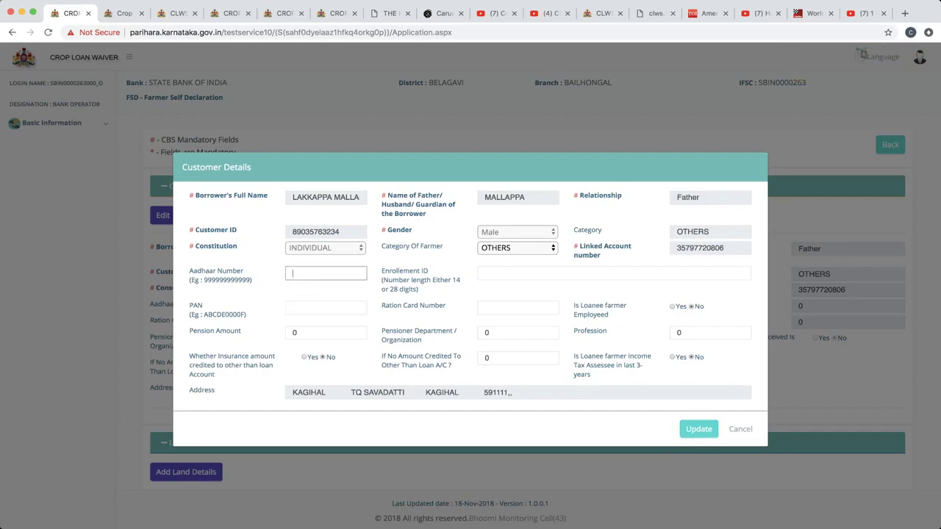
pyautogui.write('1')
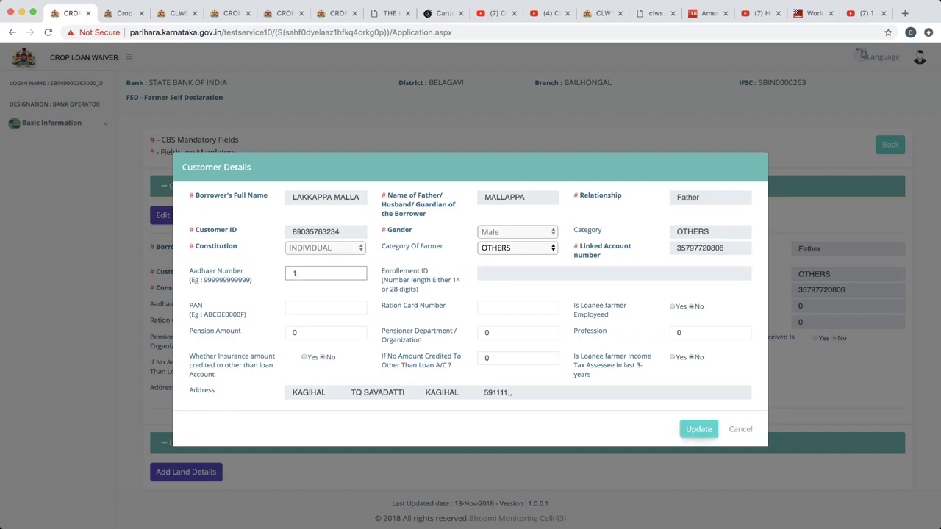
# Save the customer details with both Aadhaar and PAN left empty
pyautogui.click(698, 429)
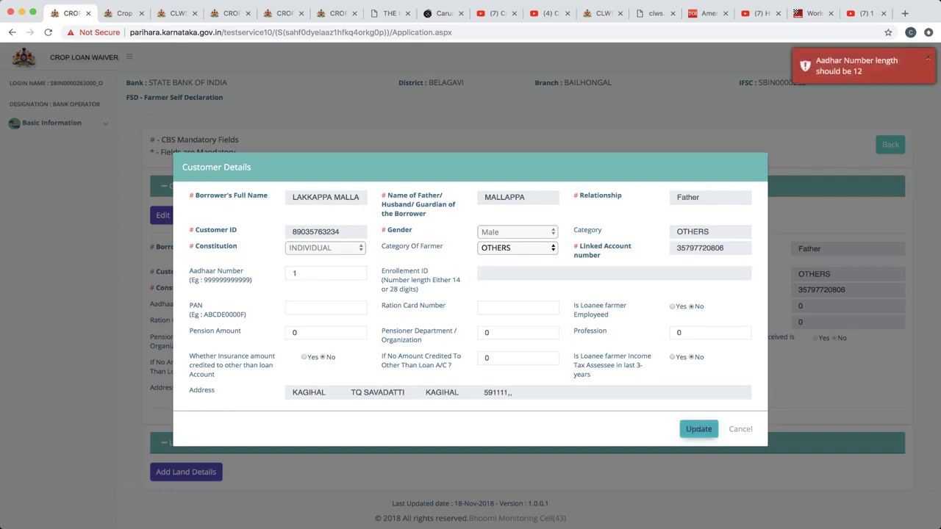
pyautogui.click(328, 273)
pyautogui.press('BackSpace')
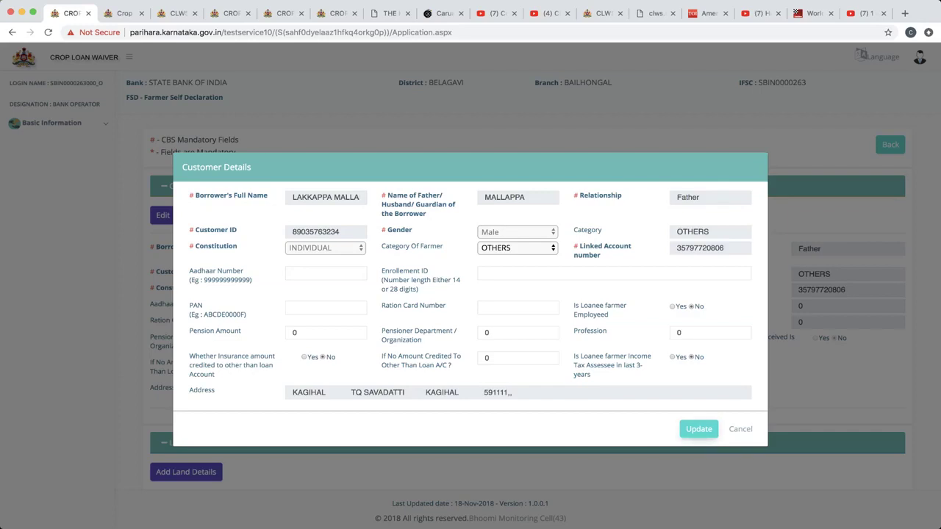
pyautogui.click(698, 428)
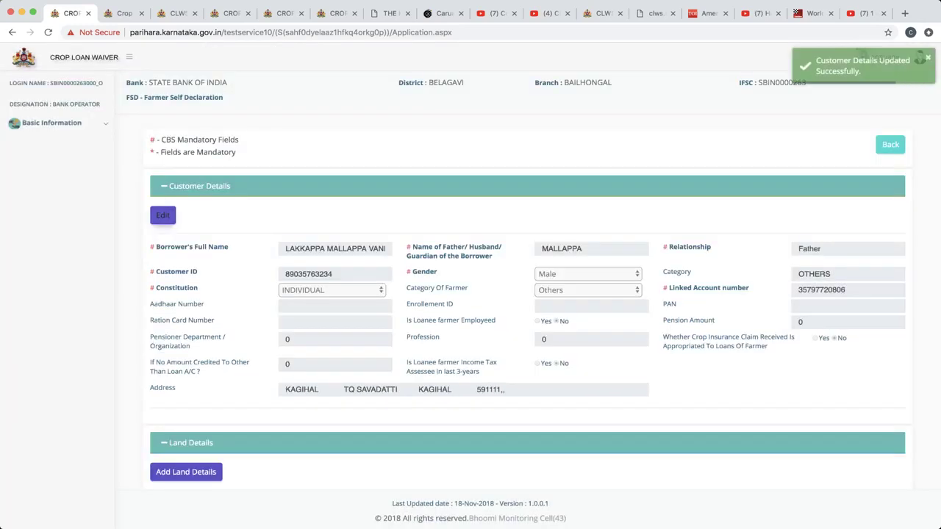
# Scroll down to the empty Land Details table and the Over Due Loan section
pyautogui.scroll(-1, 533, 264)
pyautogui.scroll(-1, 533, 281)
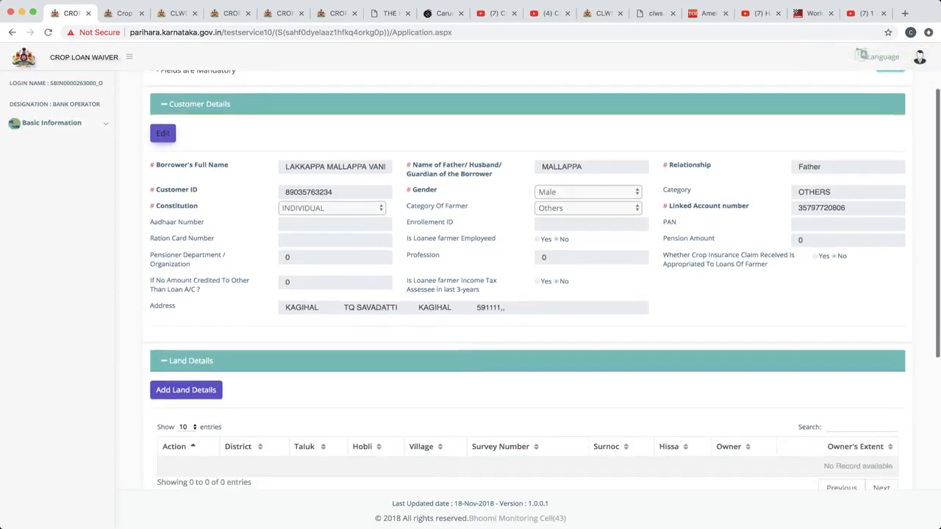
pyautogui.scroll(-1, 533, 279)
pyautogui.scroll(-1, 533, 279)
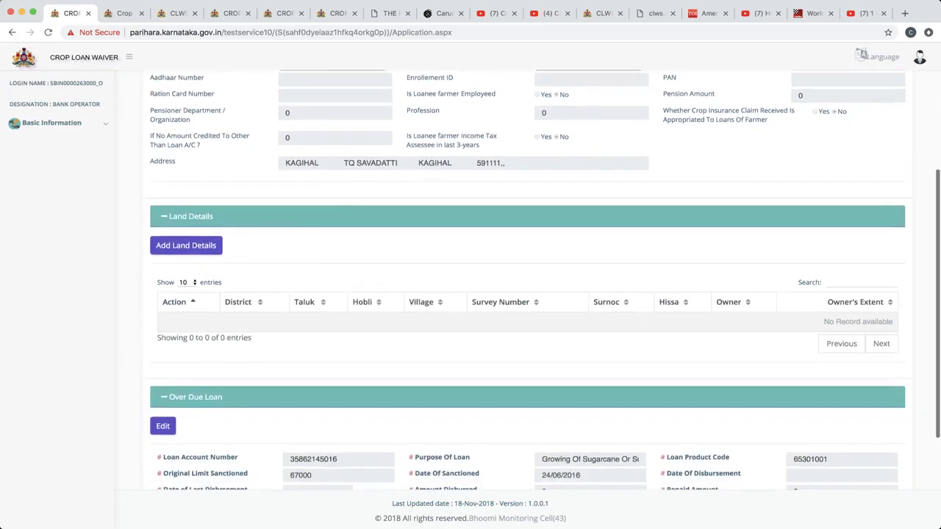
pyautogui.scroll(-1, 528, 280)
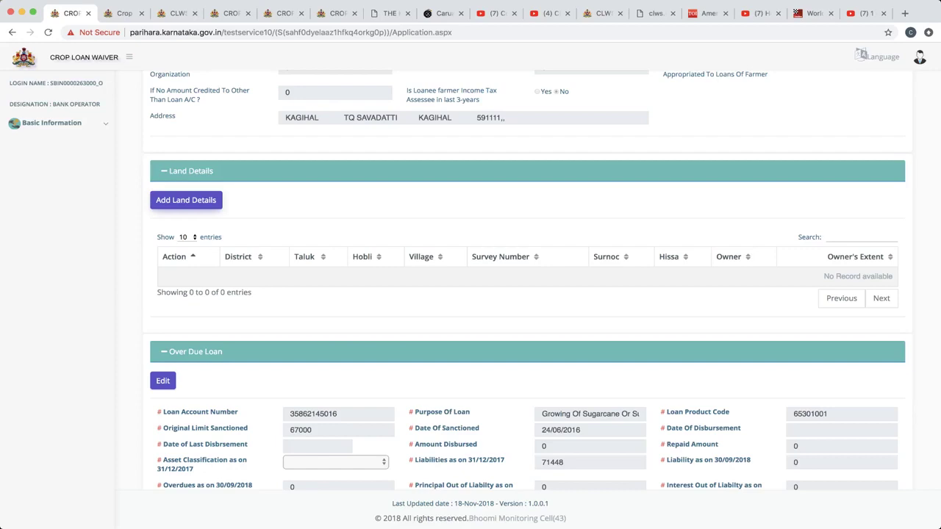
# Add a land record with region Bijapur, Sindagi, ALAMELA, VIBHUTIHALLI
pyautogui.click(186, 200)
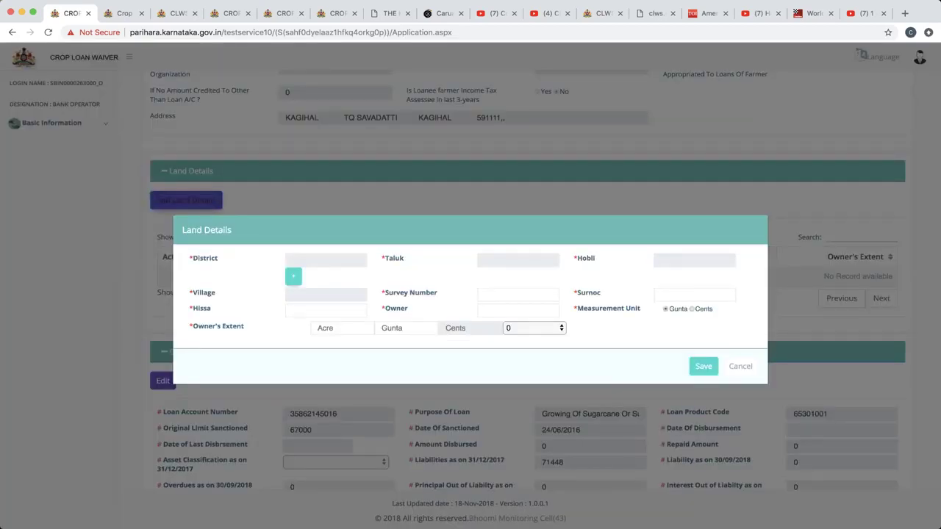
pyautogui.click(293, 275)
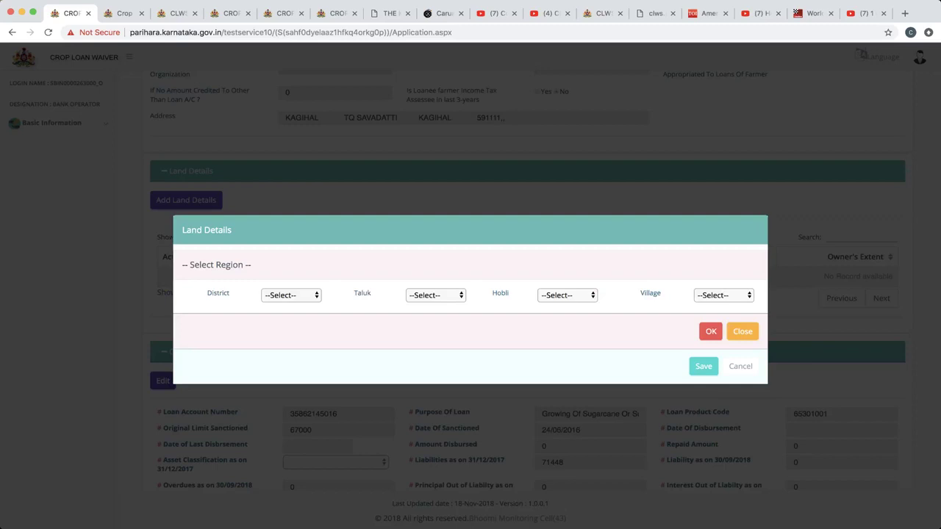
pyautogui.press('Down')
pyautogui.press('Return')
pyautogui.press('Return')
pyautogui.press('Return')
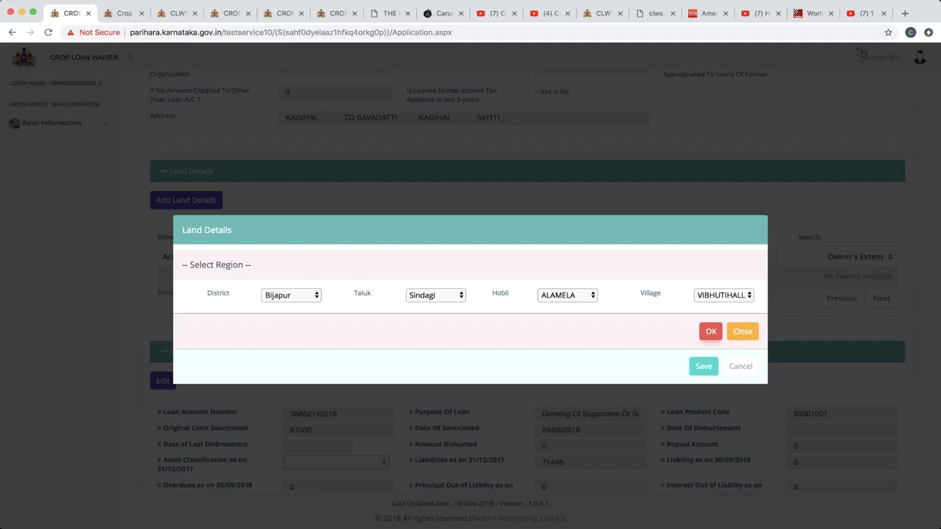
pyautogui.click(711, 332)
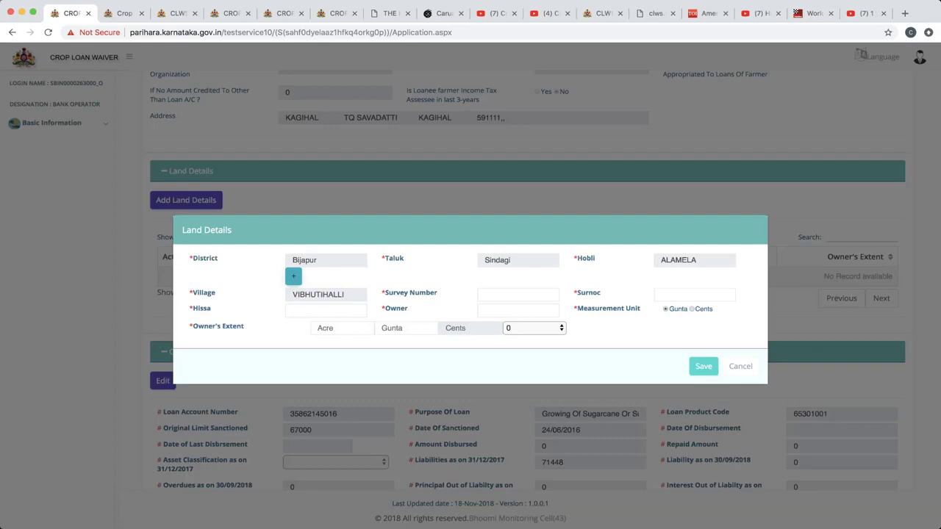
# Enter survey number 12, hissa 1 and owner 'test' for the land record
pyautogui.press('Tab')
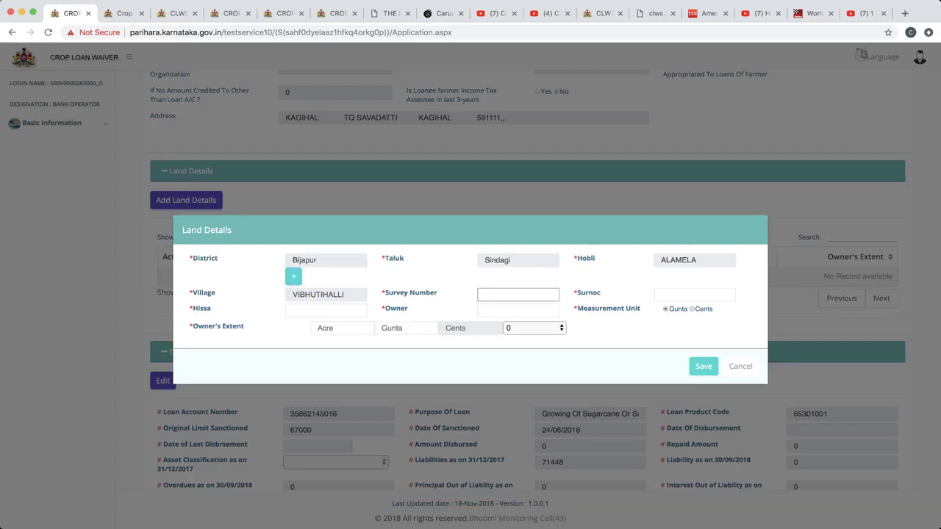
pyautogui.write('12')
pyautogui.press('Tab')
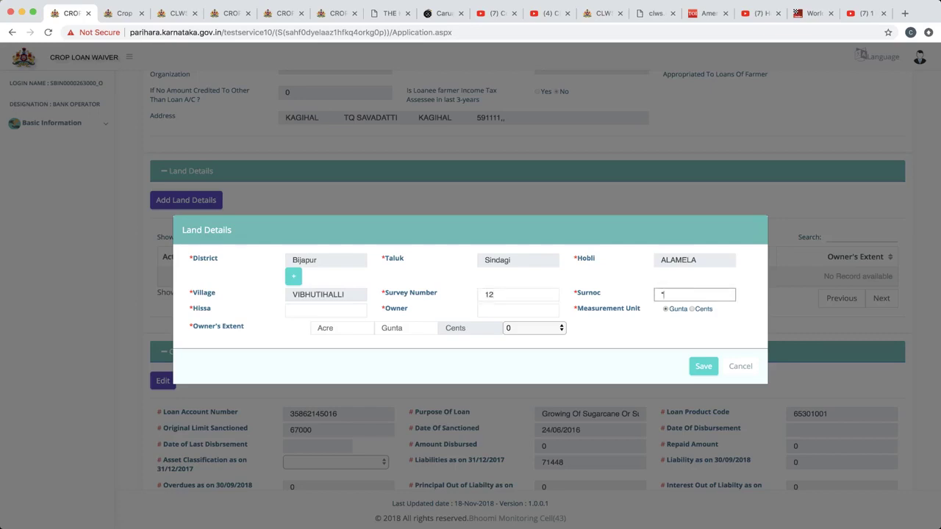
pyautogui.press('Tab')
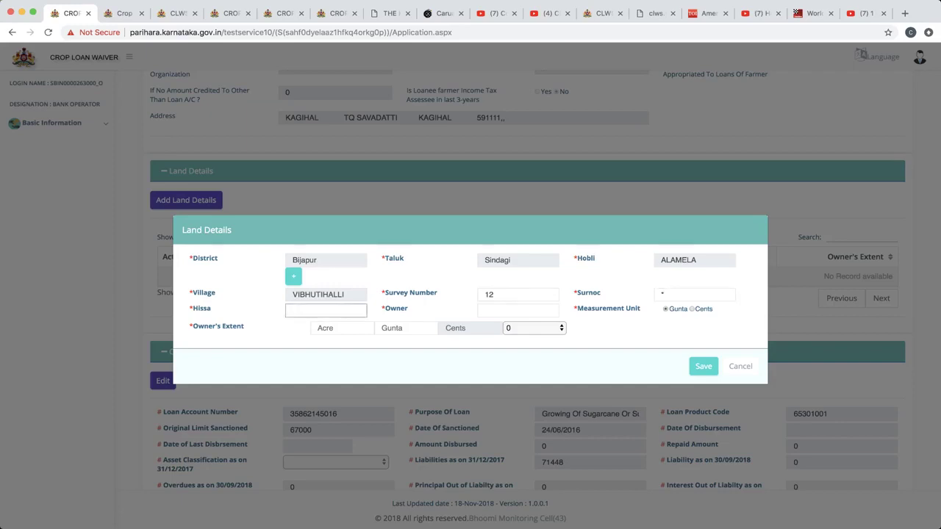
pyautogui.write('1')
pyautogui.press('Tab')
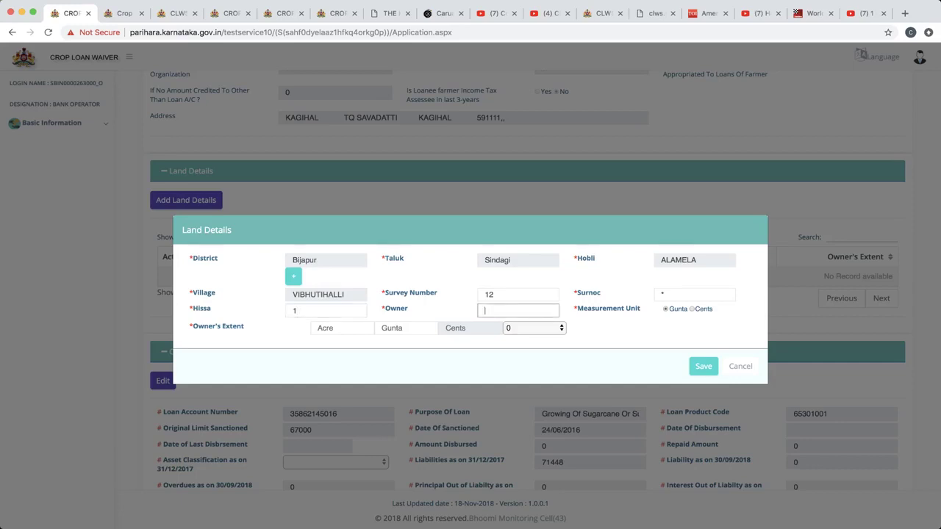
pyautogui.write('test')
# Keep Gunta as the unit, enter extent 12 acres 12 guntas, and save the record
pyautogui.press('Tab')
pyautogui.press('Right')
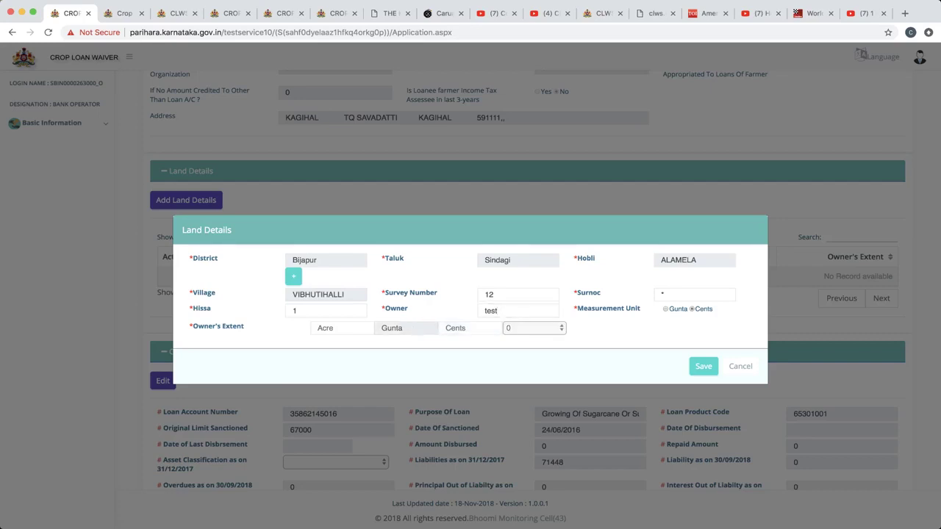
pyautogui.press('Left')
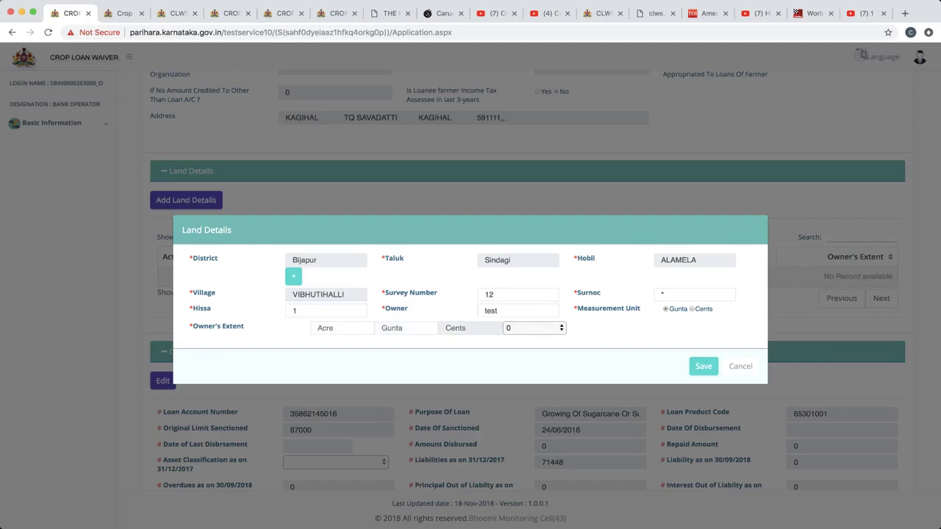
pyautogui.press('Tab')
pyautogui.write('12')
pyautogui.press('Tab')
pyautogui.write('12')
pyautogui.press('Tab')
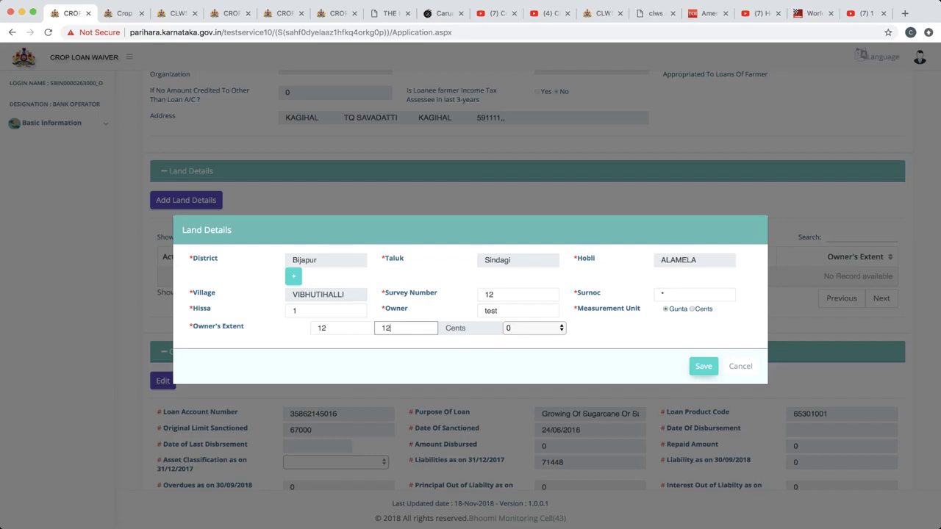
pyautogui.press('Return')
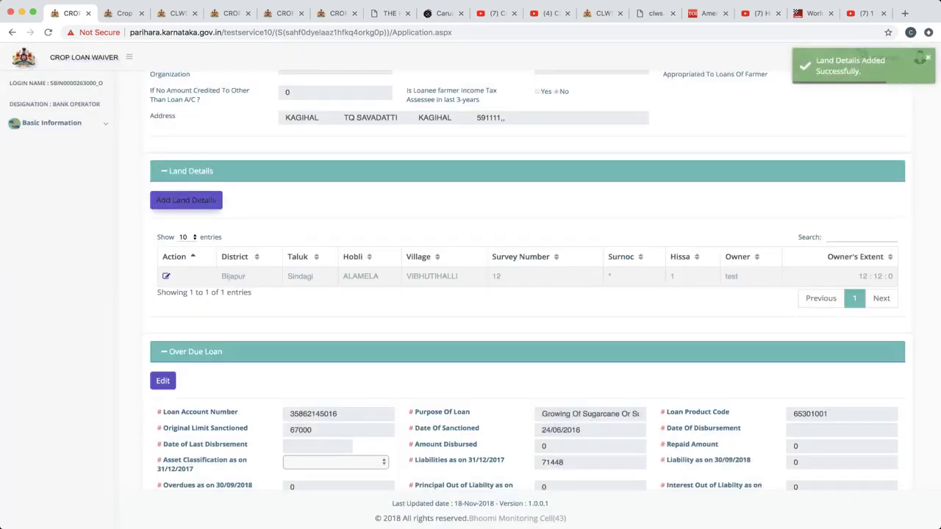
# Scroll to the bottom showing the Over Due Loan fields and SUBMIT button
pyautogui.scroll(-1, 542, 280)
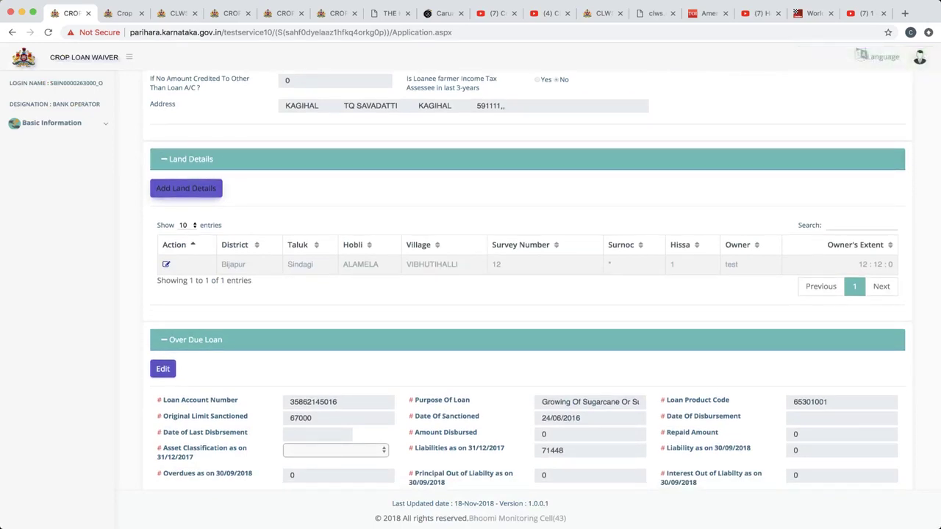
pyautogui.scroll(-2, 543, 280)
pyautogui.scroll(-2, 543, 280)
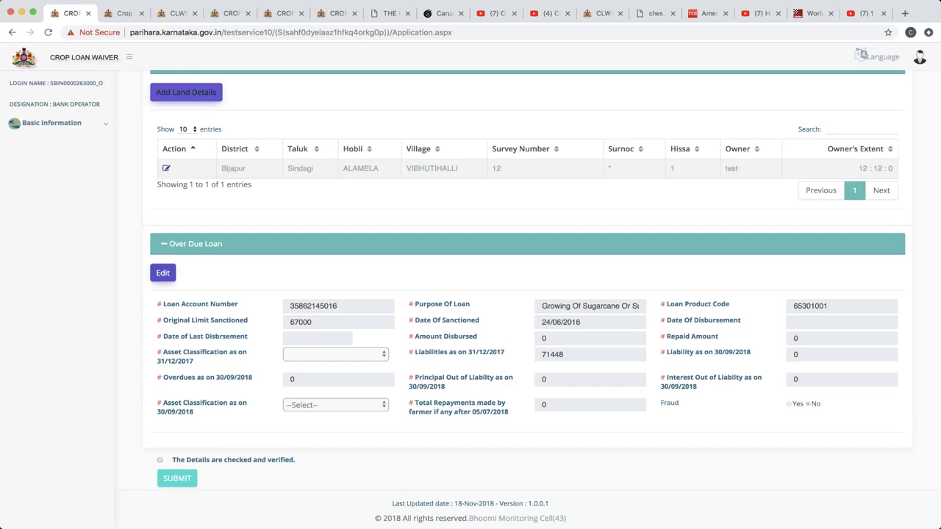
# Review the Over Due Loan fields, keep fraud as No, and update them
pyautogui.click(163, 272)
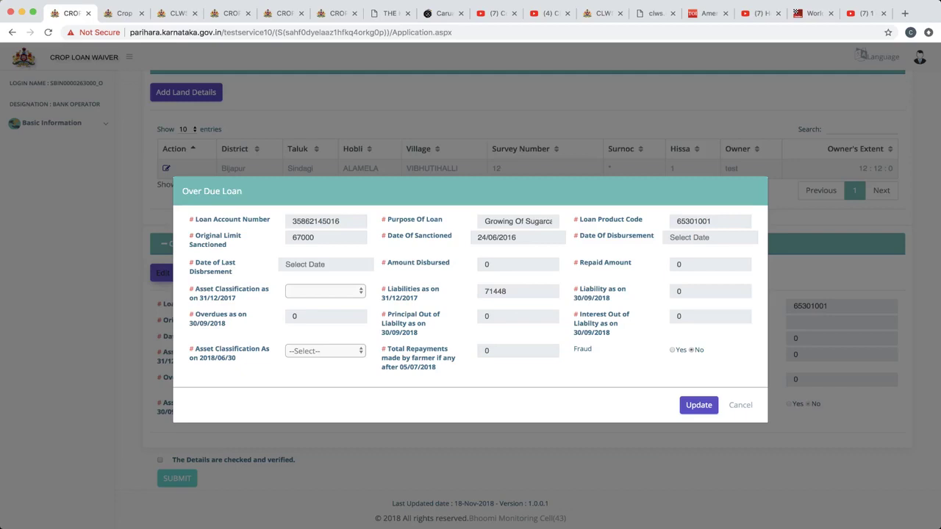
pyautogui.press('Tab')
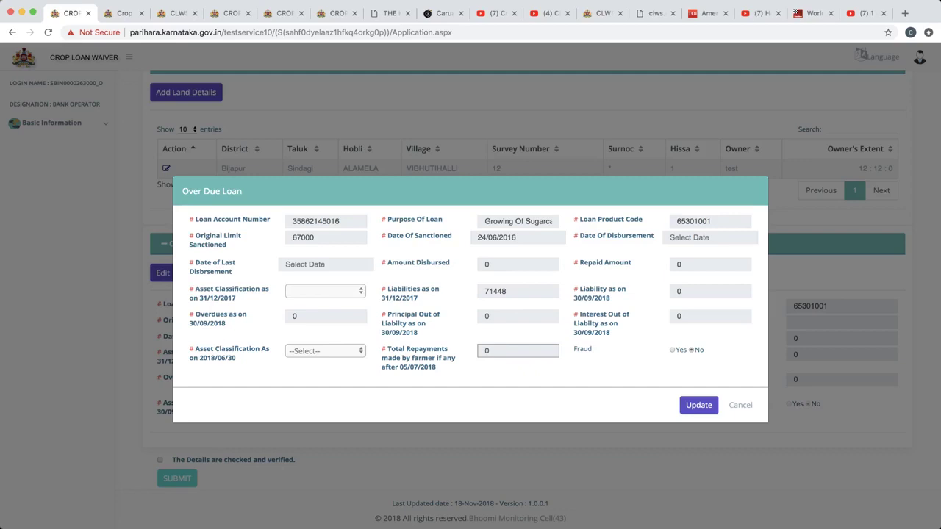
pyautogui.press('Tab')
pyautogui.press('Left')
pyautogui.press('Tab')
pyautogui.press('Return')
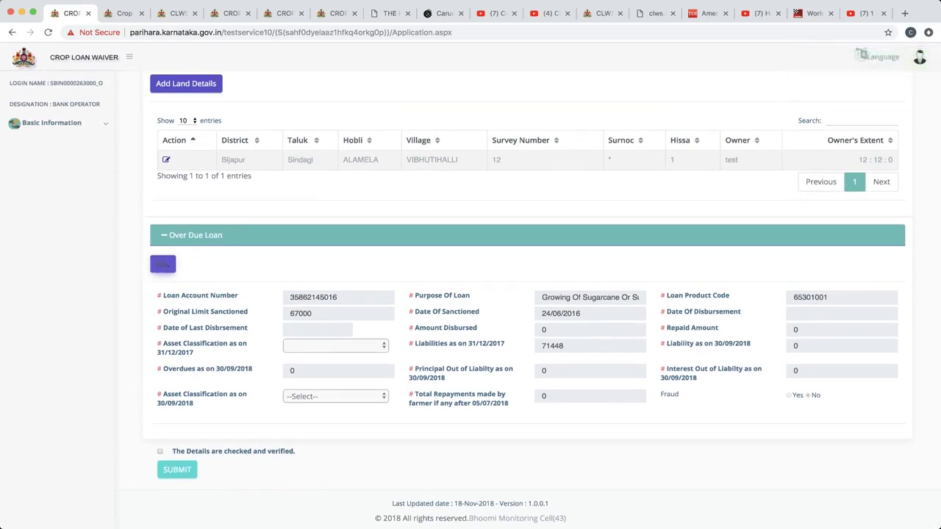
# Tick the 'The Details are checked and verified' declaration
pyautogui.press('space')
# Submit the farmer's Form 95 and confirm 'Yes, Verify it !!' to lock it
pyautogui.click(176, 470)
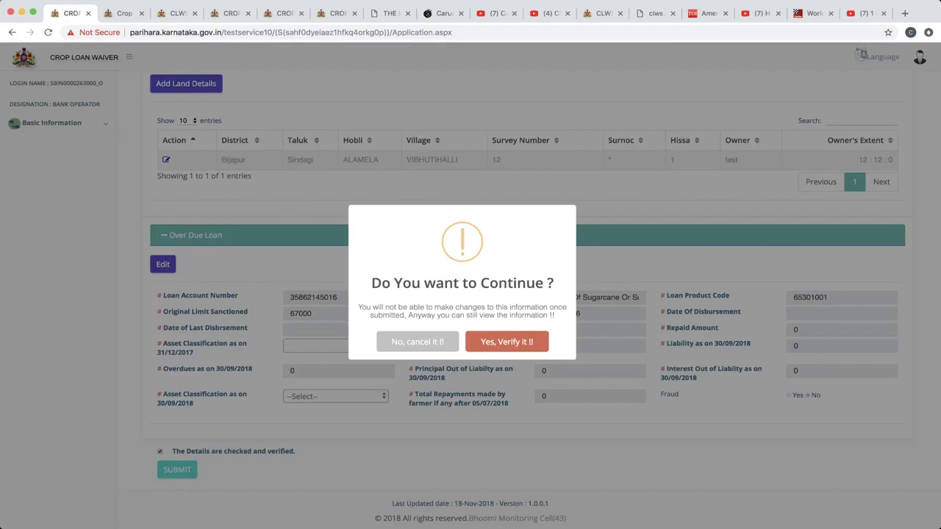
pyautogui.press('Return')
pyautogui.press('Return')
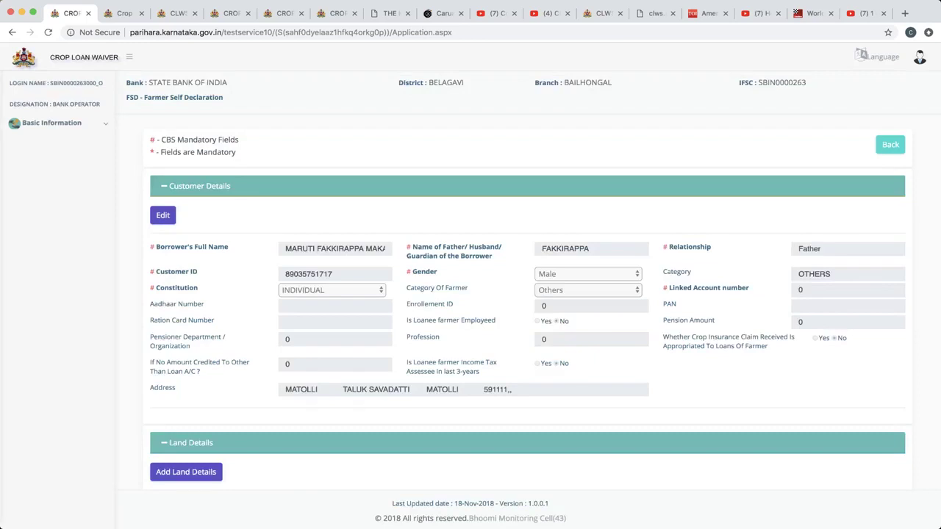
# Go back from the application form to the Application Details list of loanee applications
pyautogui.click(12, 32)
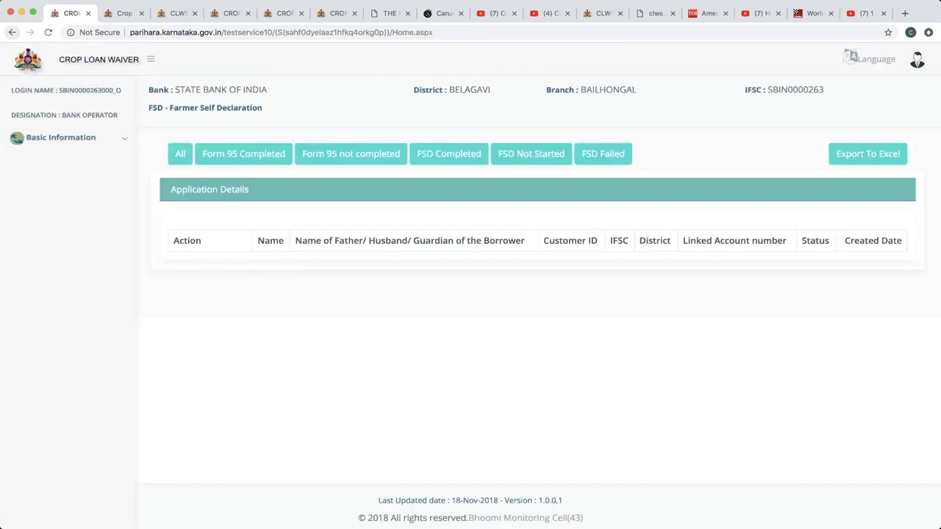